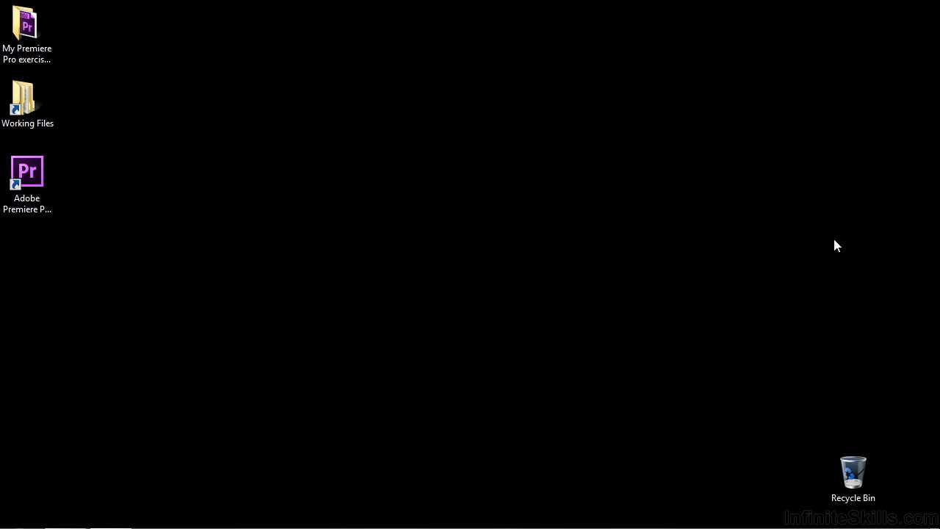
Open Adobe Premiere Pro, start a new project and set its location to the My Premiere Pro exercise files folder on the Desktop
double_click(27, 186)
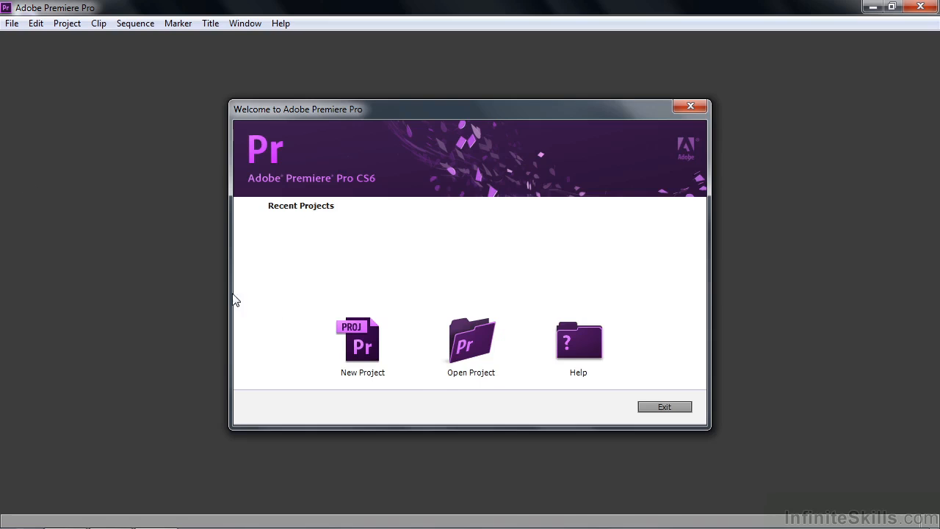
left_click(360, 342)
left_click(626, 393)
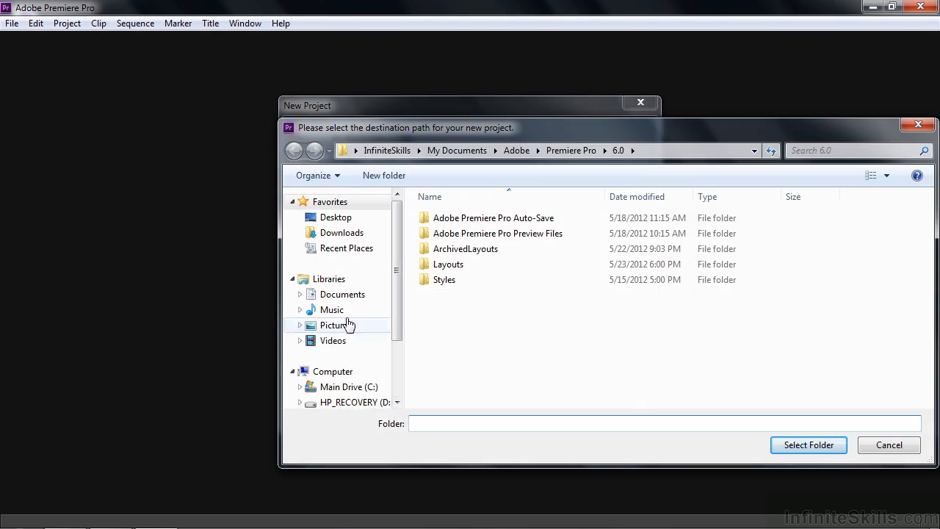
left_click(338, 217)
left_click(492, 300)
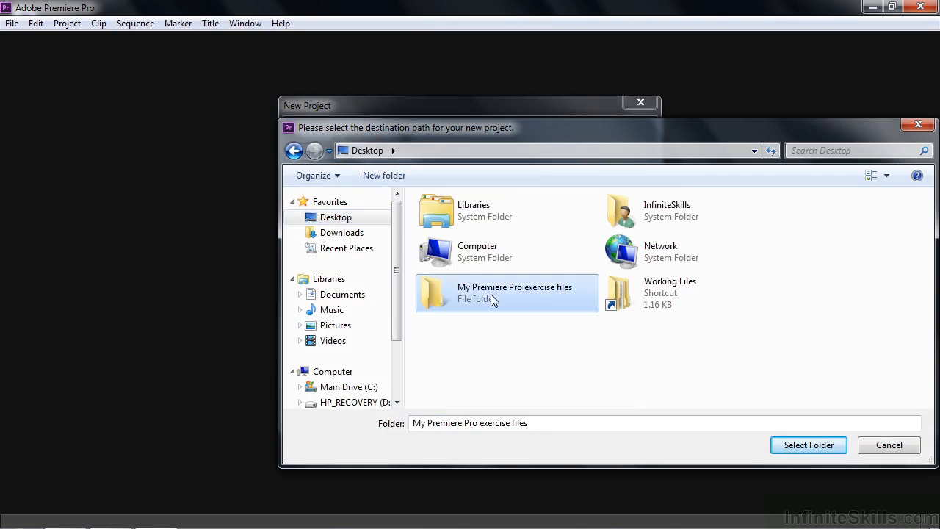
left_click(812, 445)
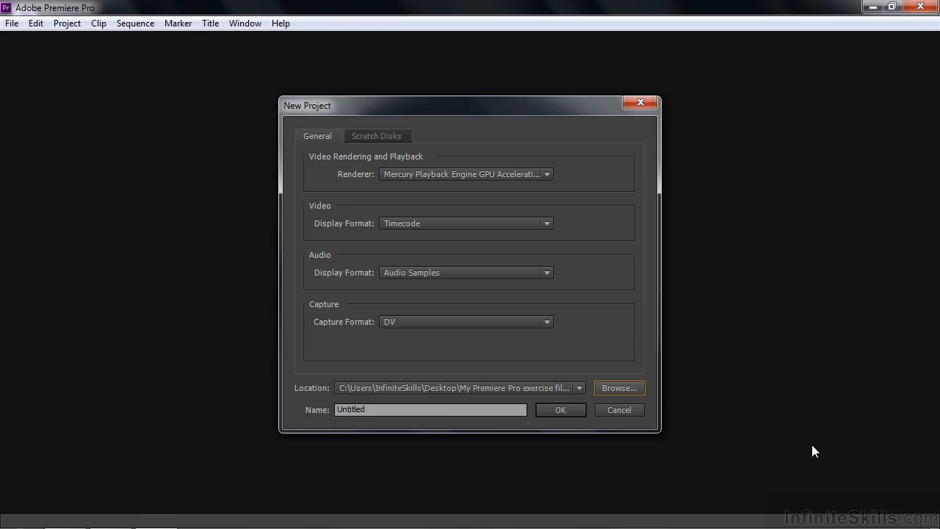
Name the project "adding", create it, and dismiss the new sequence setup without making a sequence
left_click_drag(410, 409, 306, 410)
type("adding")
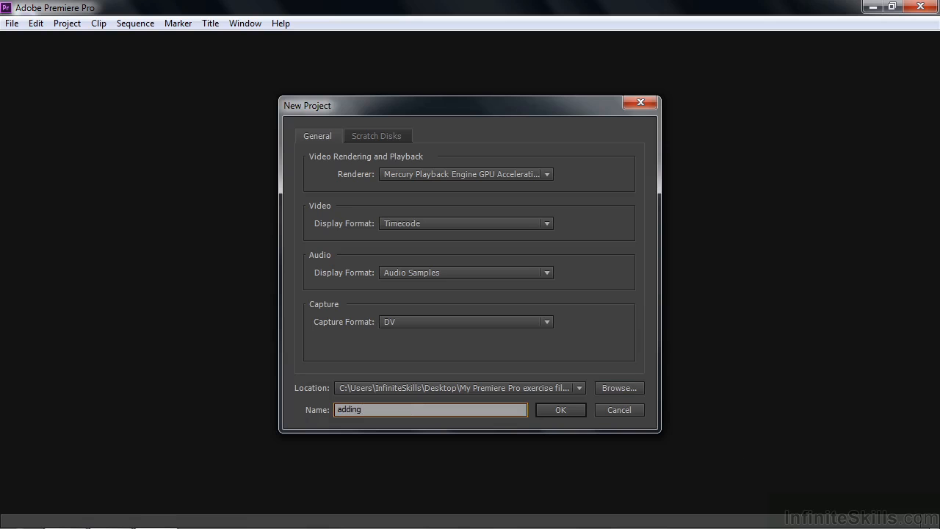
left_click(559, 410)
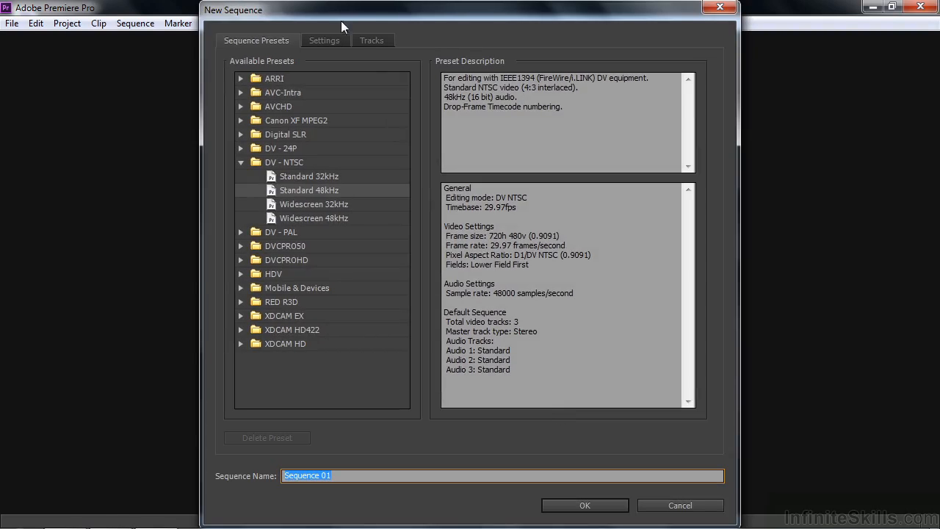
left_click(664, 505)
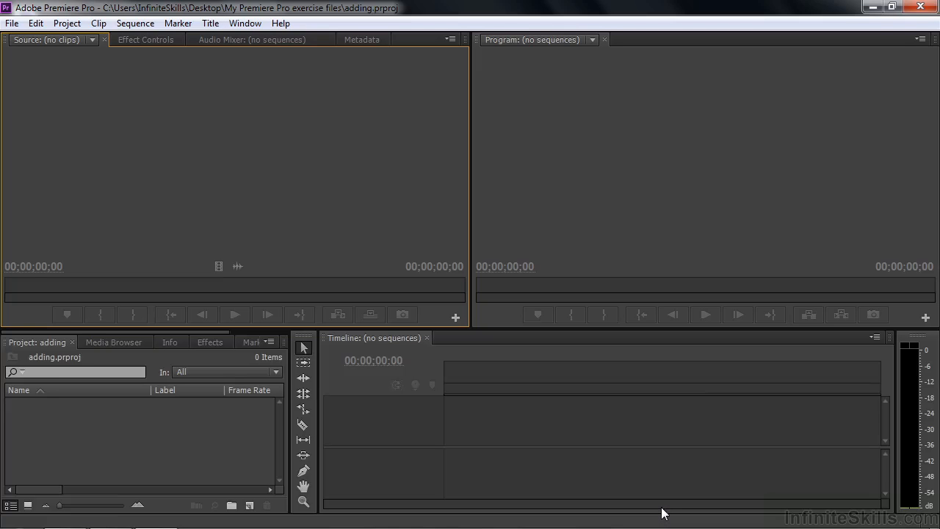
Import scenic-1.mp4 through scenic-9.mp4 from the Digital Juice stock footage folder into the project
double_click(105, 429)
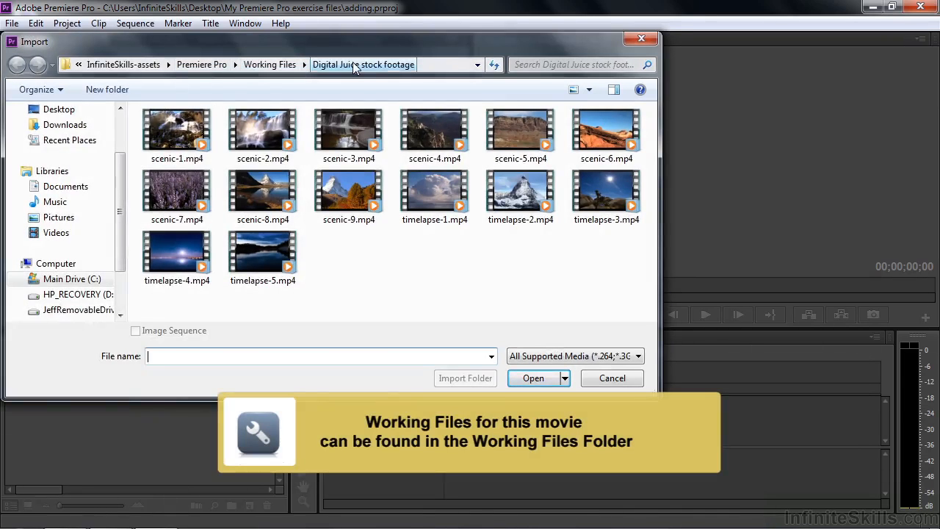
left_click(168, 136)
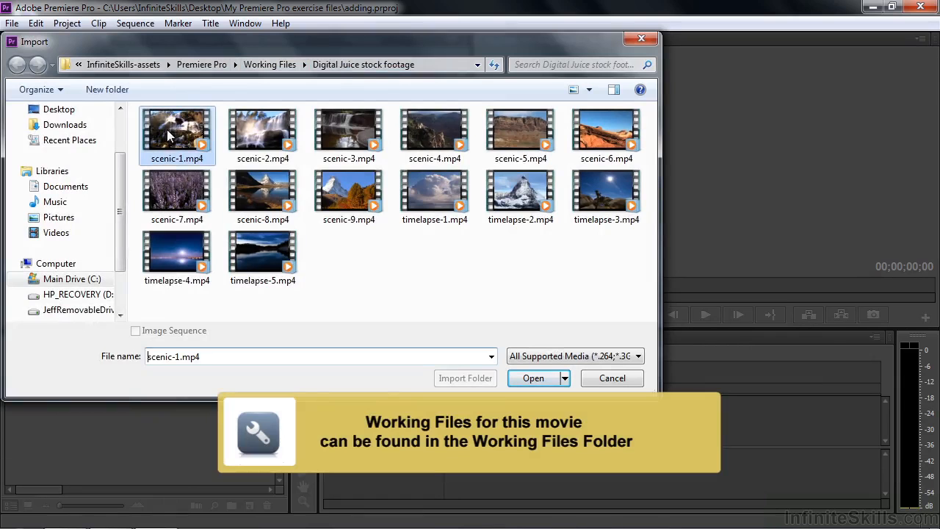
left_click(339, 209, "shift")
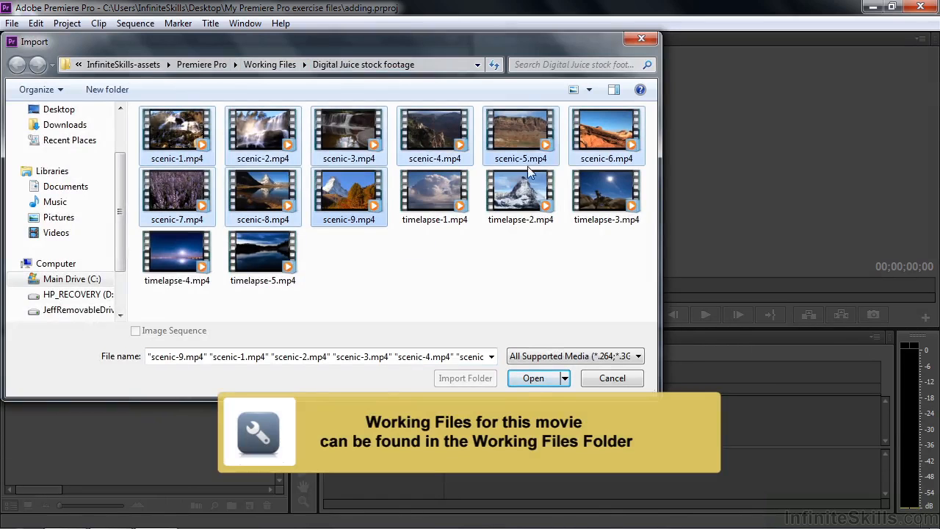
left_click(534, 379)
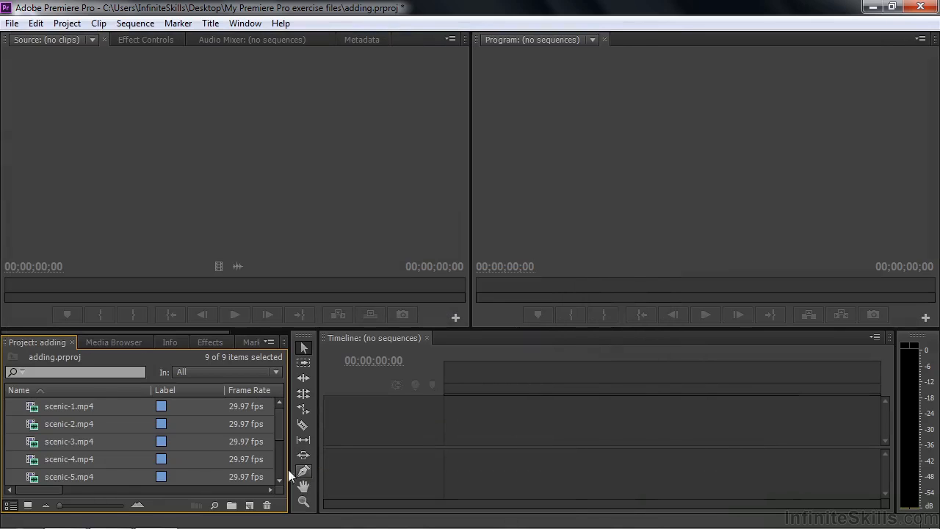
Create a new sequence based on the scenic-1.mp4 clip
left_click(15, 411)
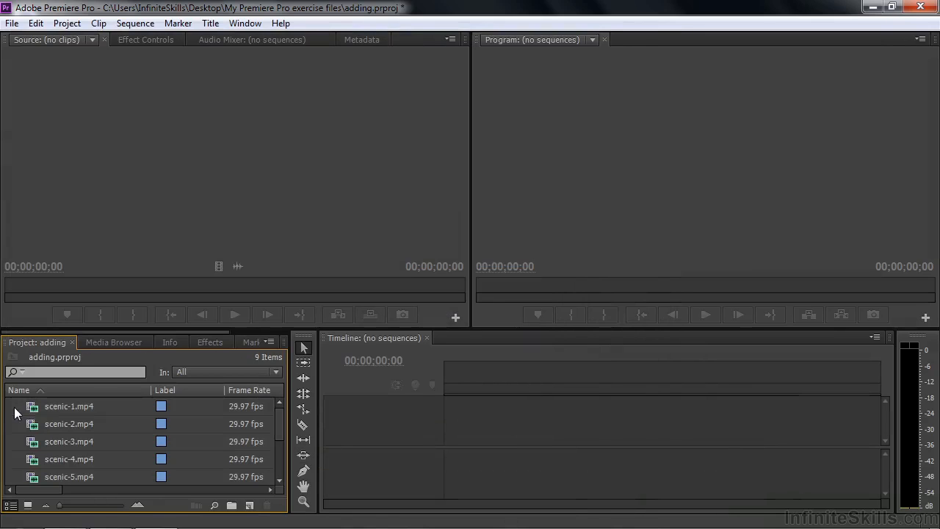
left_click(32, 407)
left_click_drag(32, 411, 250, 506)
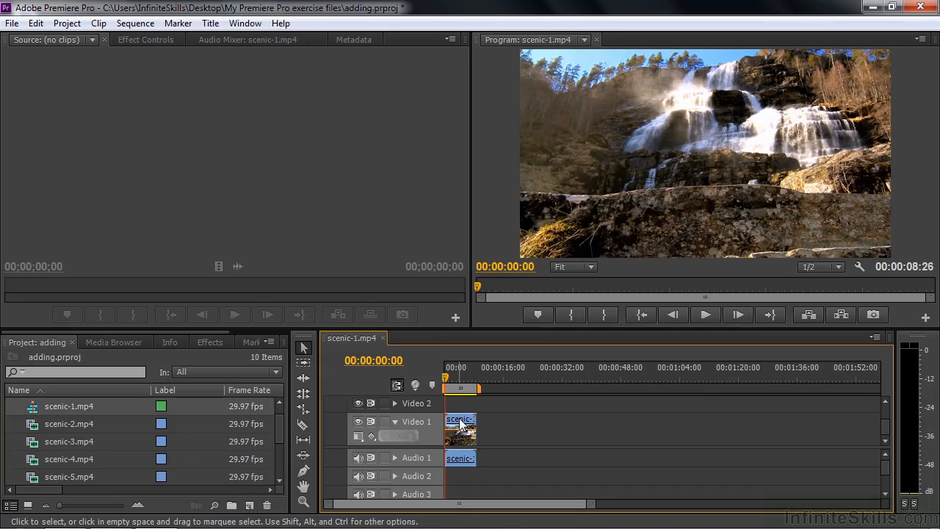
mouse_move(460, 424)
Rename the new sequence "Scenic sequence"
left_click(56, 406)
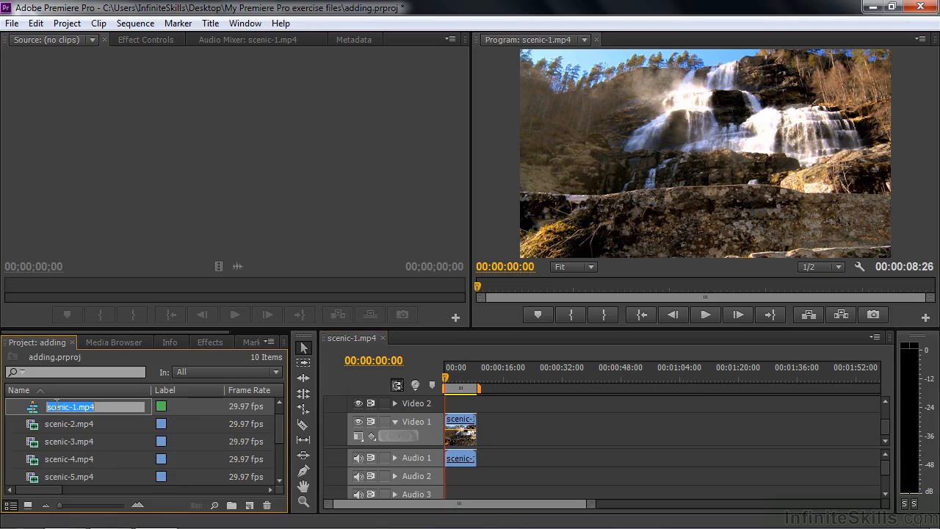
type("Scenic s")
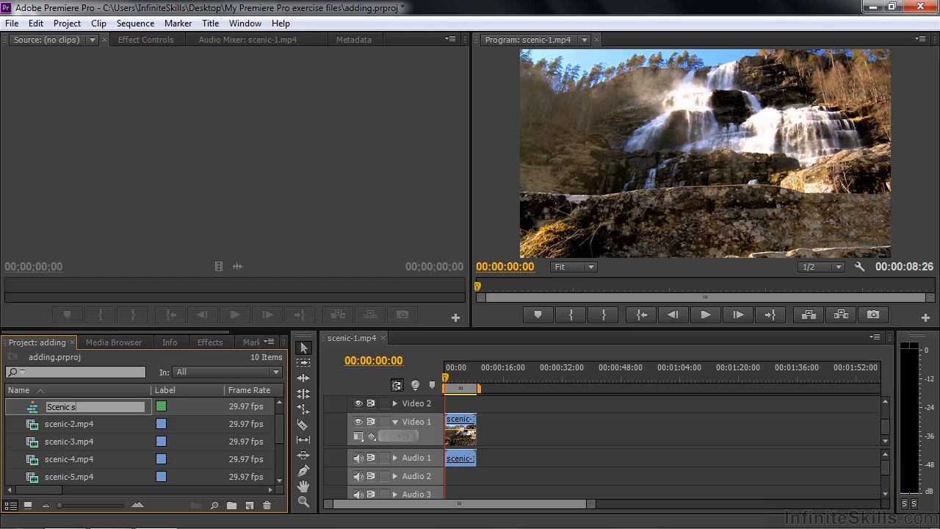
type("equence")
key("Tab")
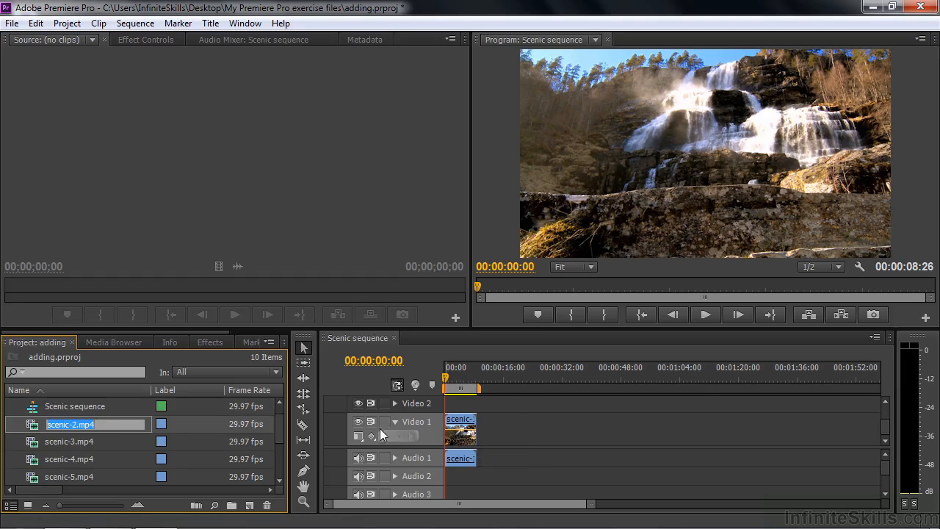
Place scenic-2.mp4 on Video 1 with a gap after scenic-1, and move the playhead into the gap at 00:00:23:23
left_click(32, 429)
left_click_drag(31, 434, 576, 434)
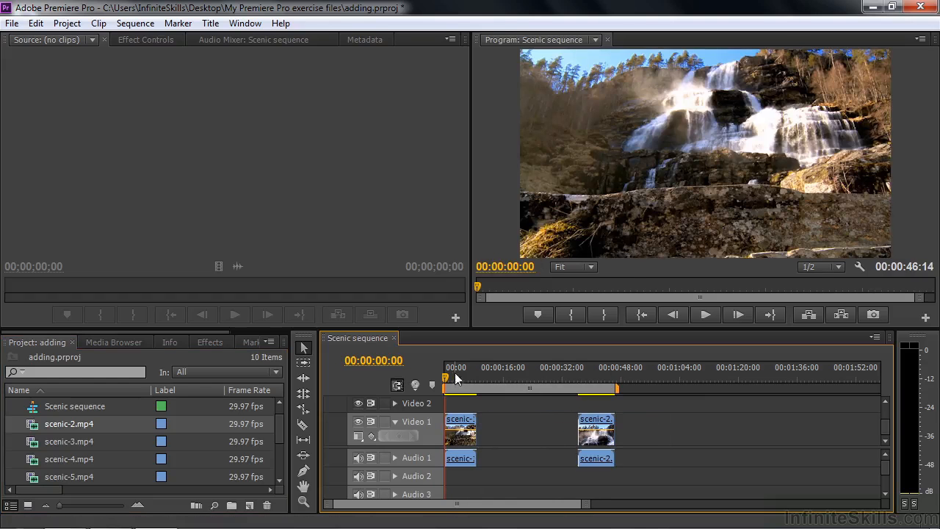
left_click_drag(446, 378, 530, 383)
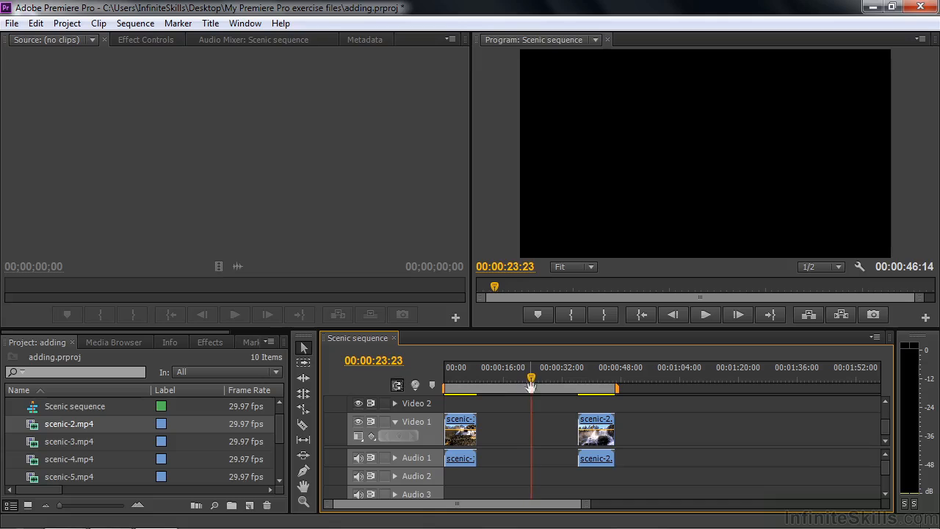
Close the gap by moving the scenic-2 clip so it snaps to the end of scenic-1 on Video 1
left_click_drag(602, 428, 507, 420)
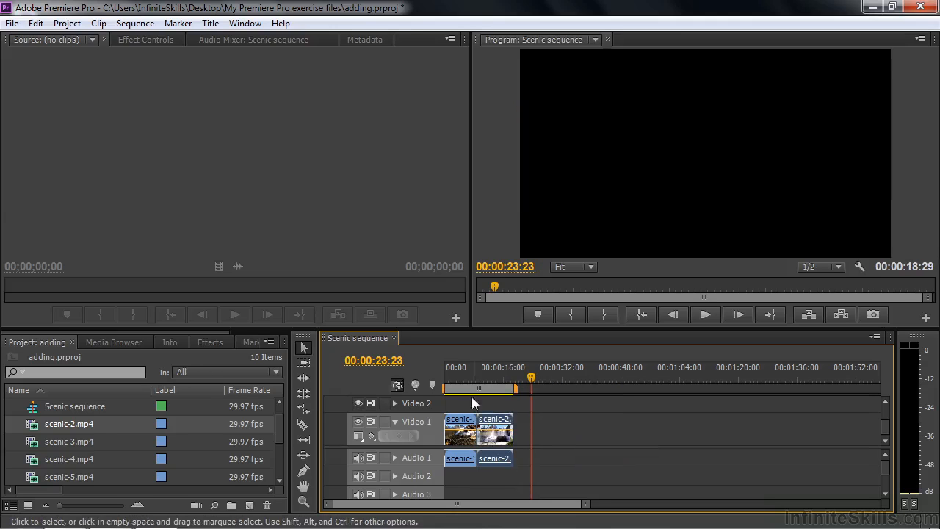
left_click(396, 385)
mouse_move(489, 428)
left_mouse_down()
mouse_move(541, 428)
mouse_move(460, 422)
mouse_move(516, 420)
mouse_move(492, 422)
left_mouse_up()
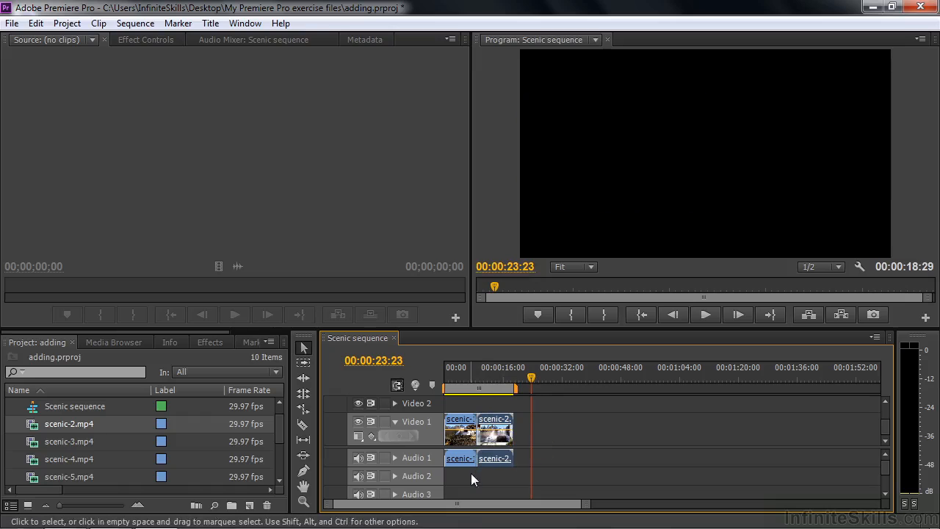
Open scenic-4.mp4 in the Source Monitor and add it to Video 1 directly after scenic-2
left_click(33, 461)
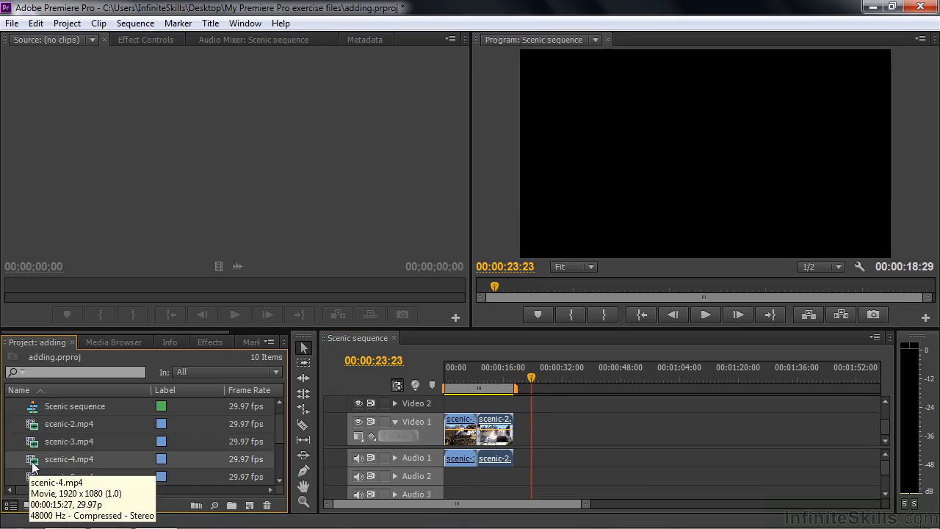
double_click(32, 463)
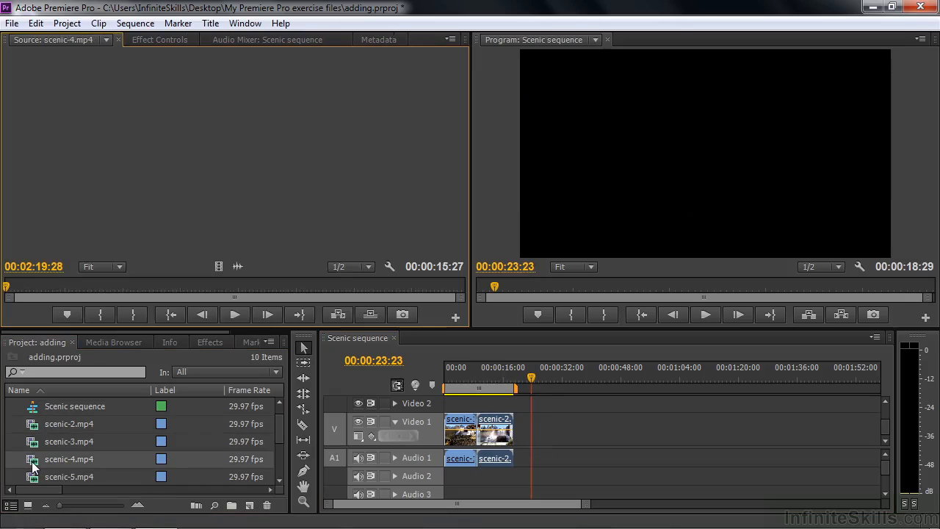
mouse_move(6, 286)
left_mouse_down()
mouse_move(256, 290)
mouse_move(5, 286)
left_mouse_up()
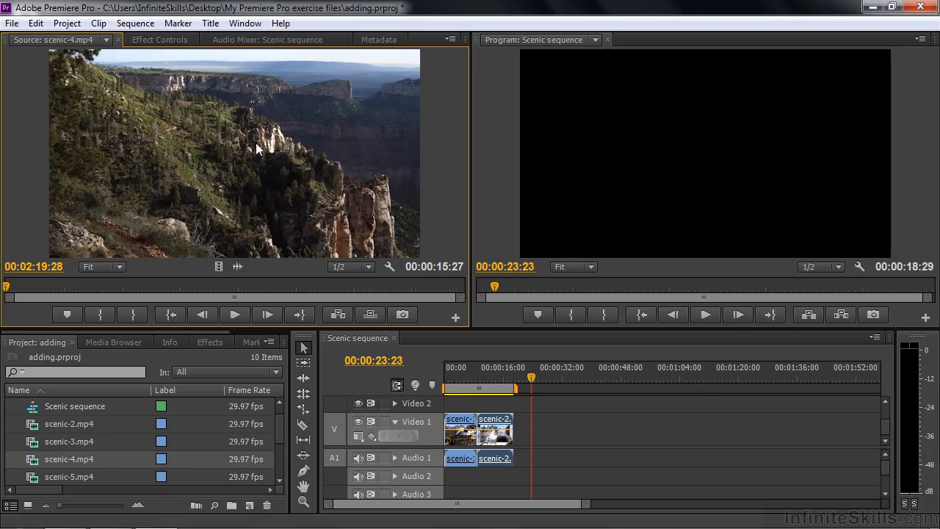
left_click_drag(227, 151, 521, 432)
left_click_drag(524, 432, 523, 432)
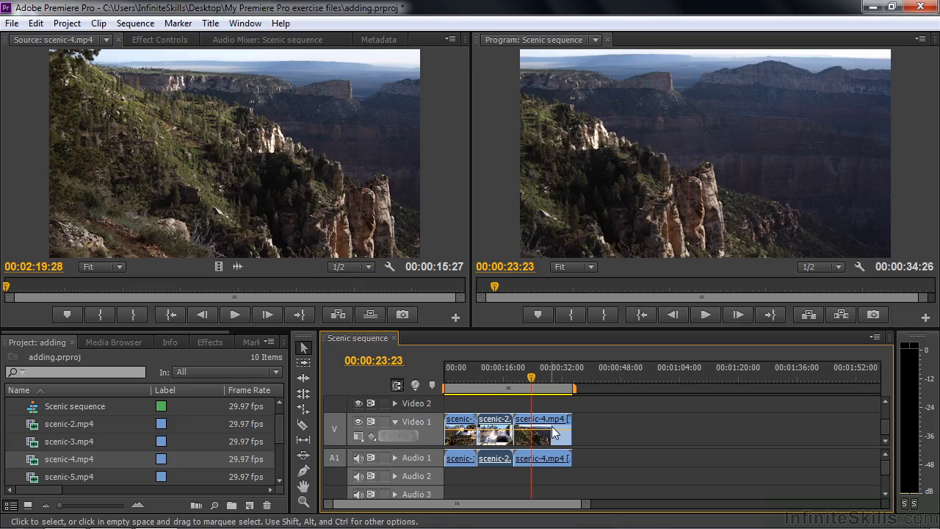
Load scenic-5.mp4 from the project into the Source Monitor
left_click_drag(279, 428, 280, 450)
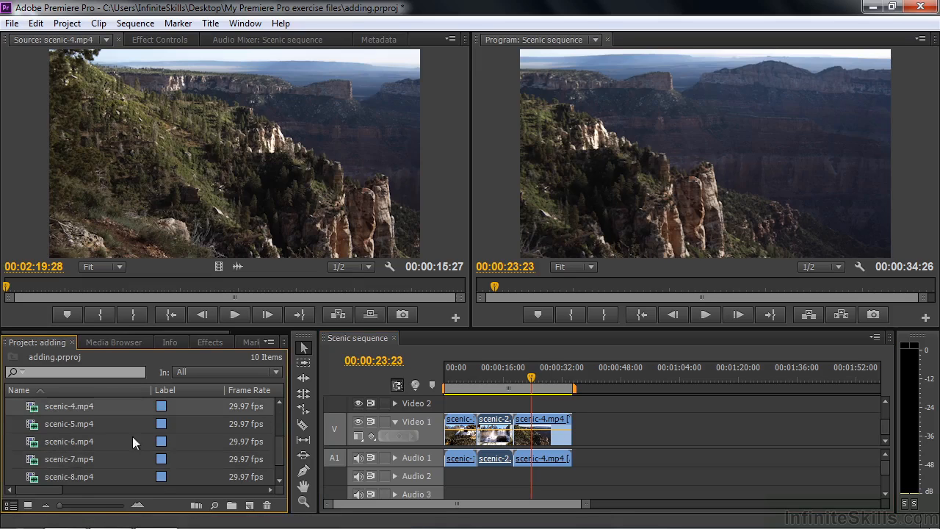
double_click(37, 428)
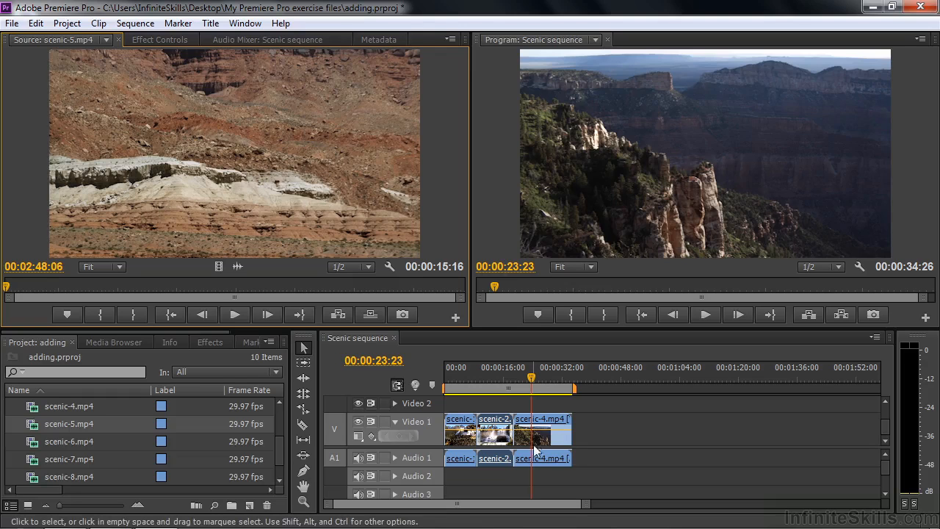
Jump the playhead back and forth between the cuts on the targeted tracks, ending at the cut between scenic-1 and scenic-2
mouse_move(532, 380)
left_mouse_down()
mouse_move(549, 376)
mouse_move(530, 378)
left_mouse_up()
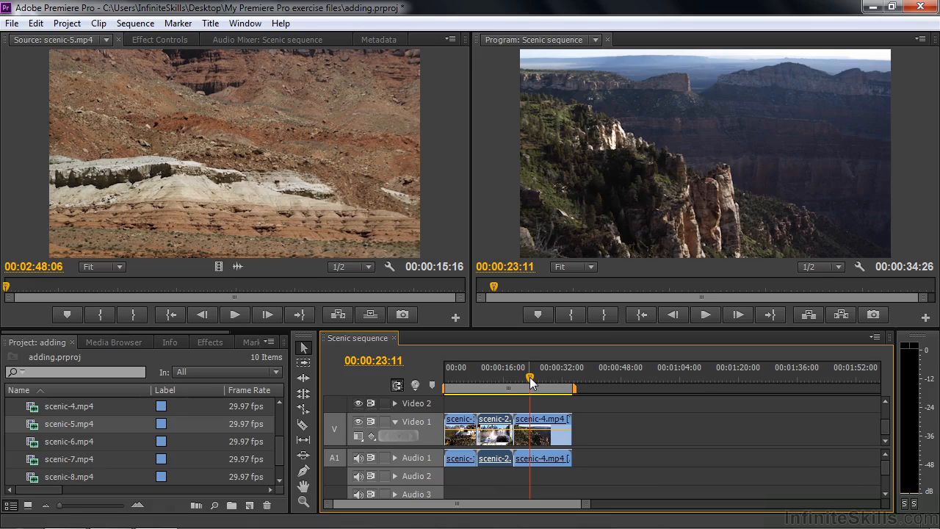
key("Up")
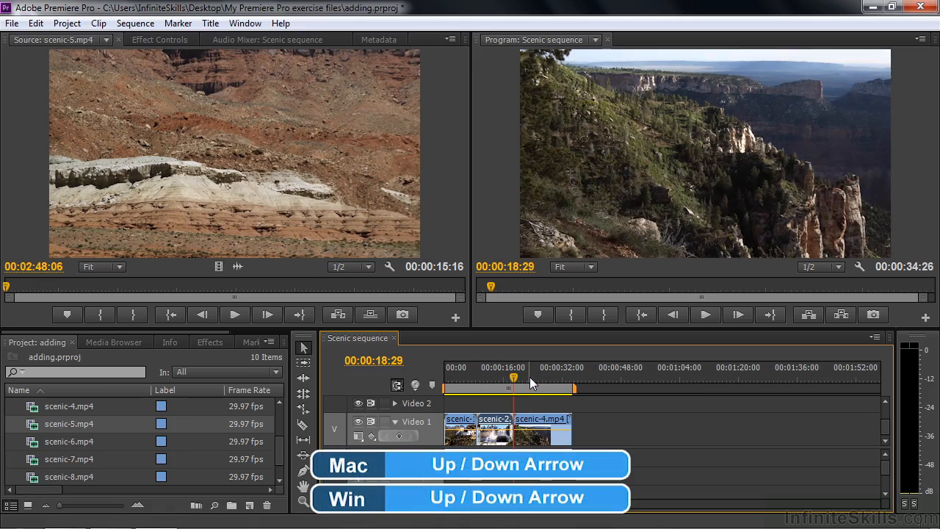
key("Down")
key("Up")
key("Up")
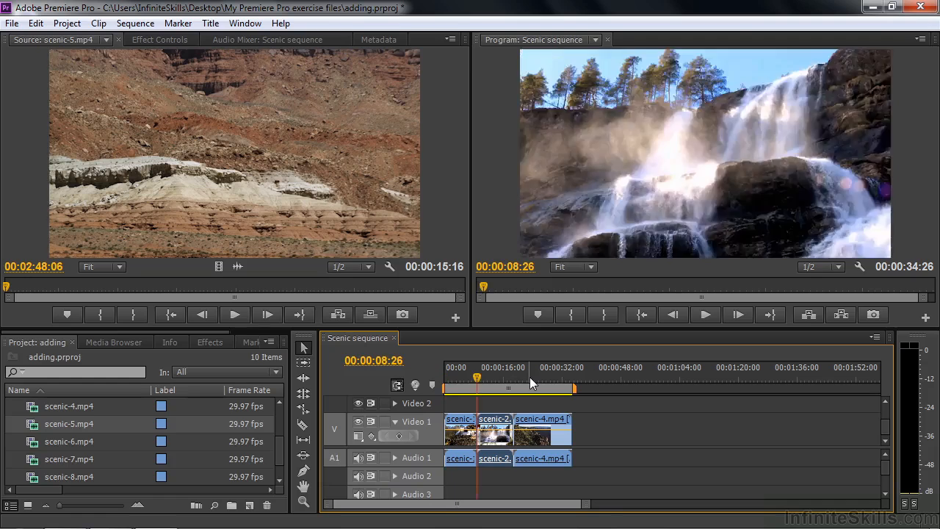
key("Down")
key("Up")
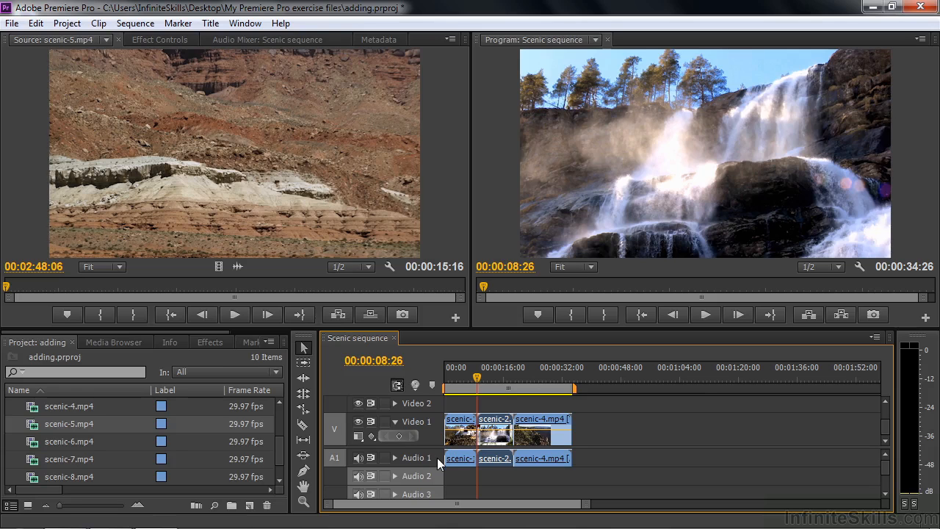
Jump the playhead through the edit points across all tracks in both directions, ending at the start of the sequence
key("shift+Up")
key("shift+Down")
key("shift+Down")
key("shift+Down")
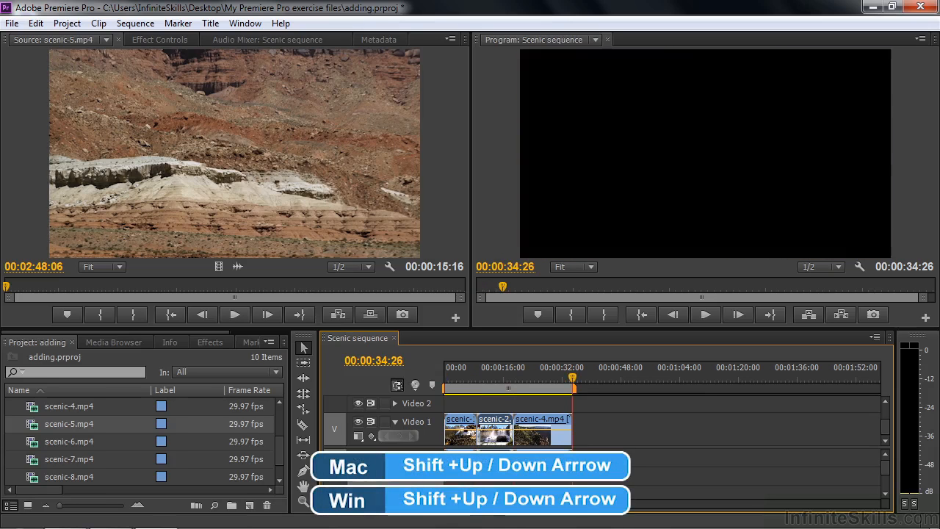
key("shift+Up")
key("shift+Up")
key("shift+Up")
key("shift+Down")
key("shift+Down")
key("shift+Down")
key("shift+Up")
key("shift+Up")
key("shift+Up")
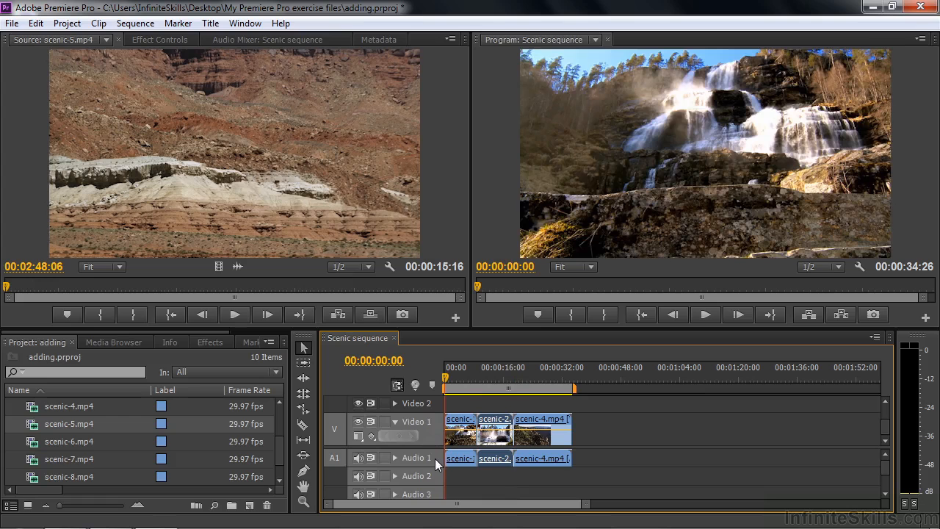
Move the playhead to the cut between scenic-2 and scenic-4 and insert scenic-5.mp4 there, pushing scenic-4 later
key("shift+Down")
key("shift+Down")
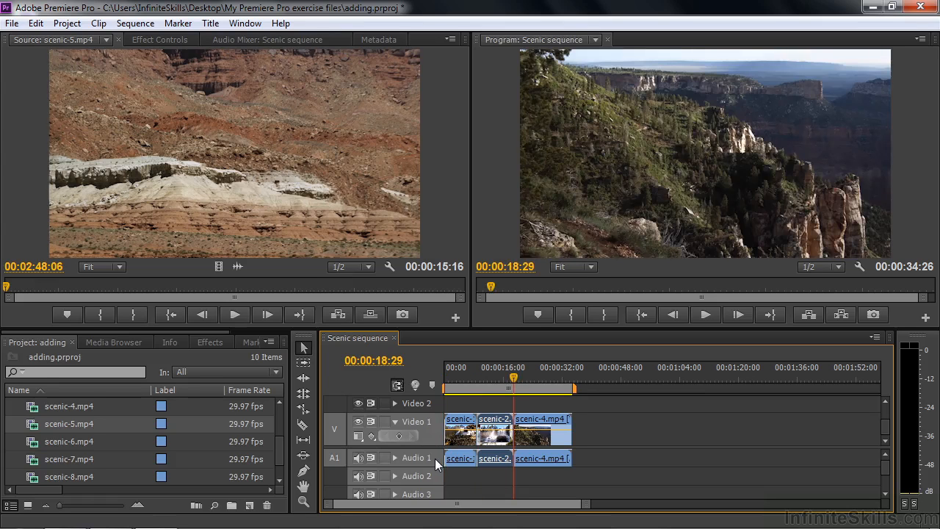
key("shift+Down")
key("shift+Up")
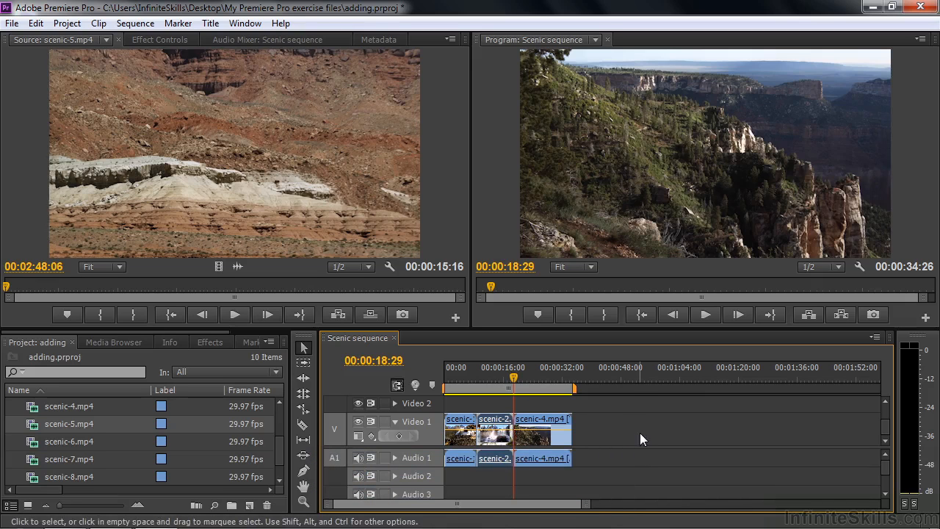
left_click(339, 313)
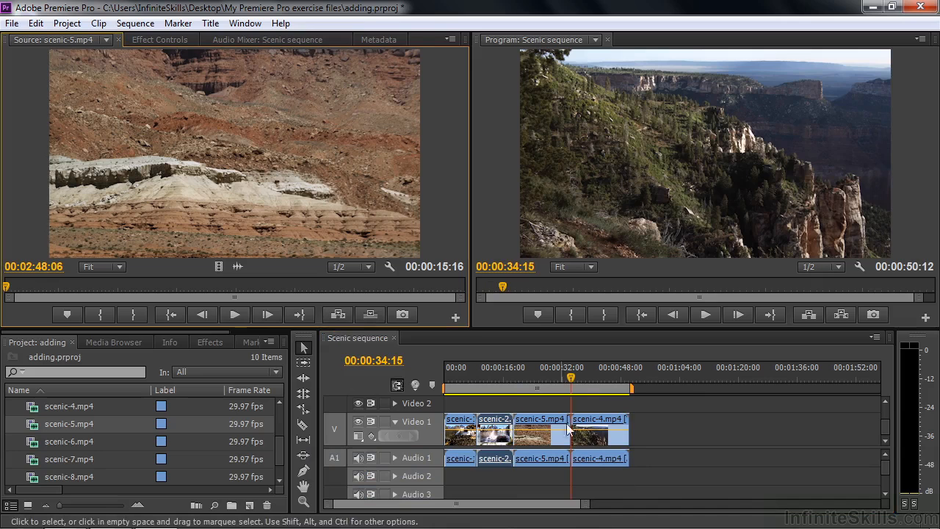
Move the playhead to 00:00:26:05 within scenic-5, load scenic-6.mp4 into the Source Monitor and insert it there, splitting scenic-5
left_click(563, 380)
left_click_drag(564, 387, 540, 389)
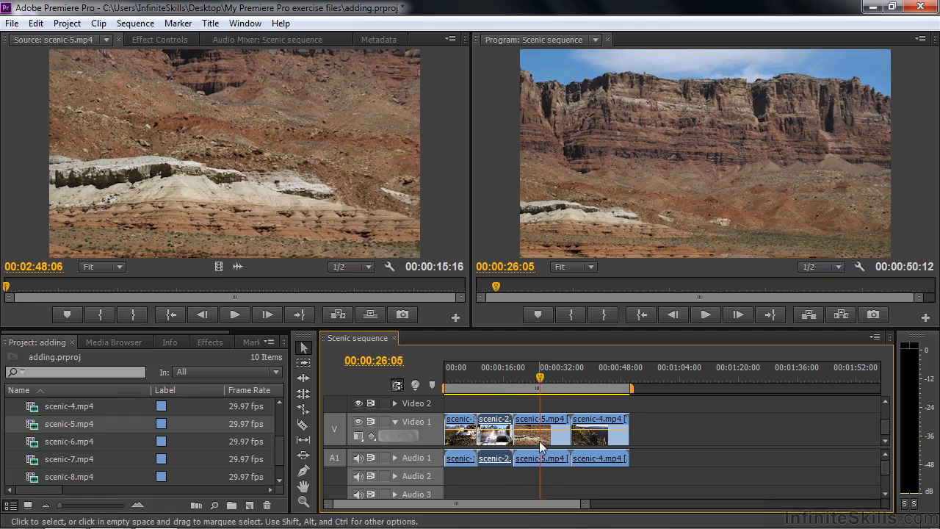
double_click(33, 445)
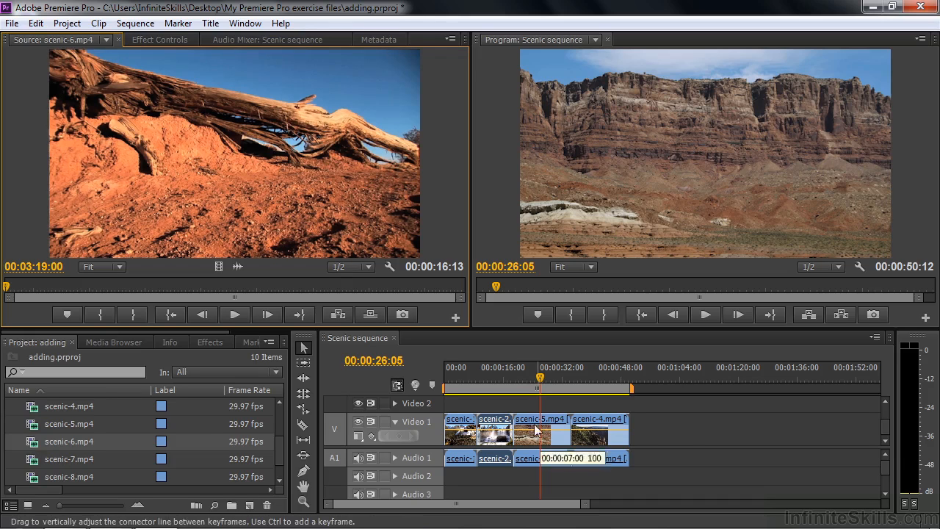
left_click(339, 314)
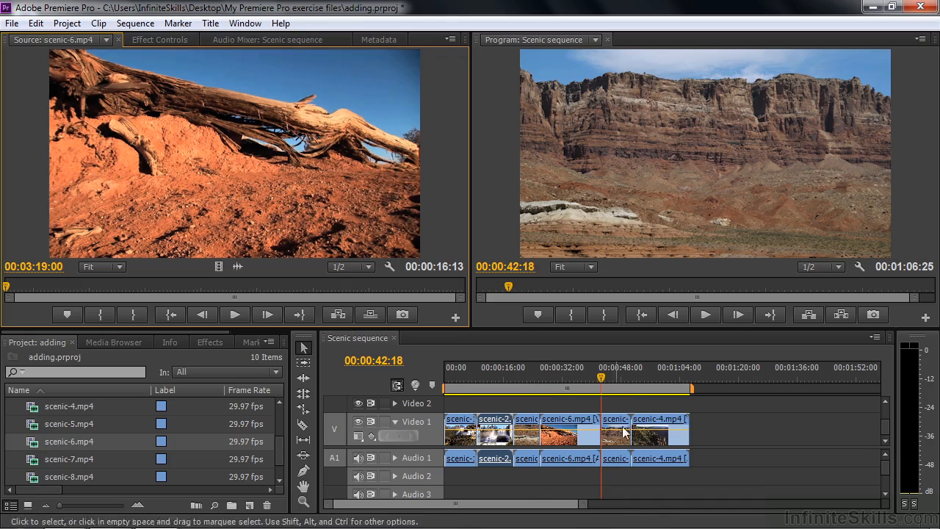
Play the sequence across the start and end of the inserted scenic-6 clip to review both cuts with scenic-5
left_click_drag(609, 382, 532, 375)
key("space")
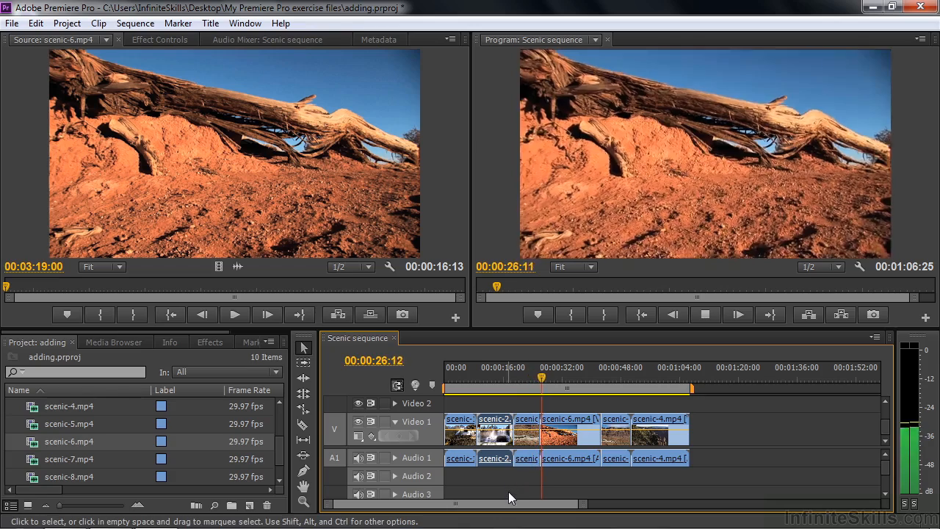
left_click(561, 376)
left_click_drag(563, 375, 594, 377)
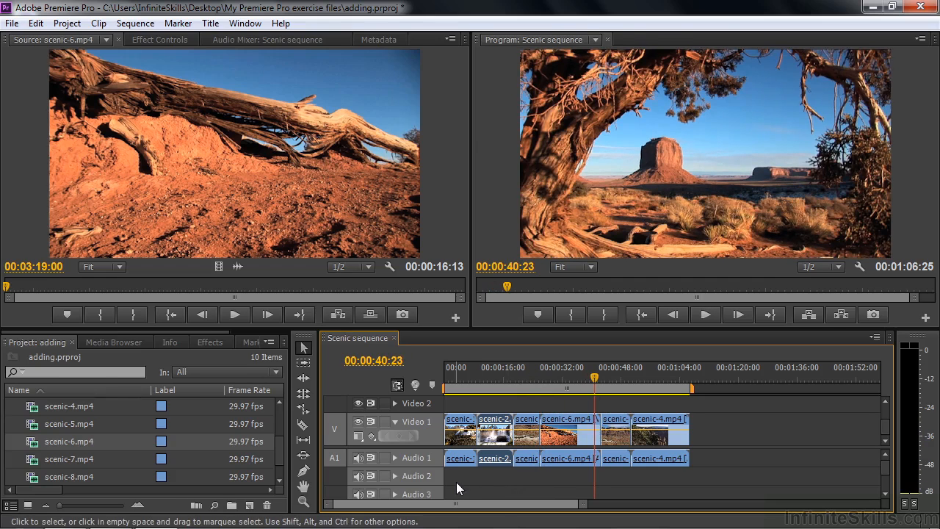
key("space")
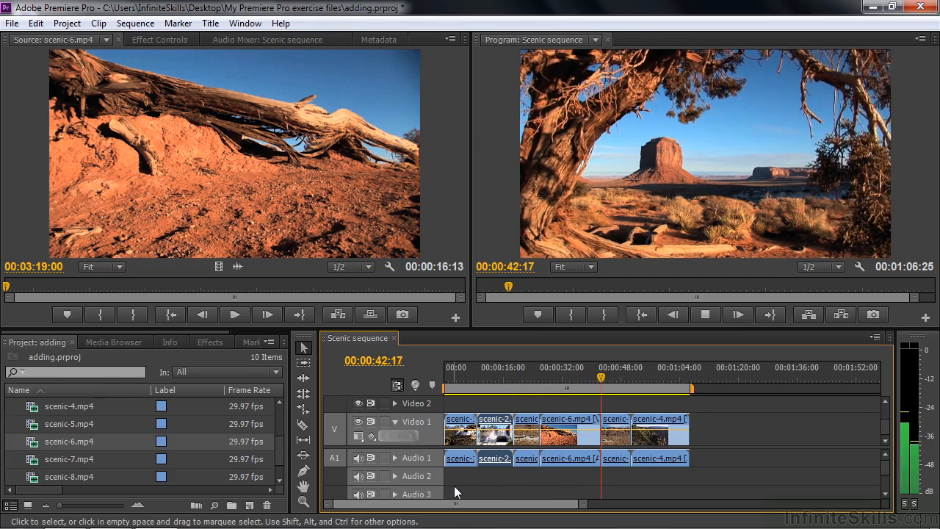
key("space")
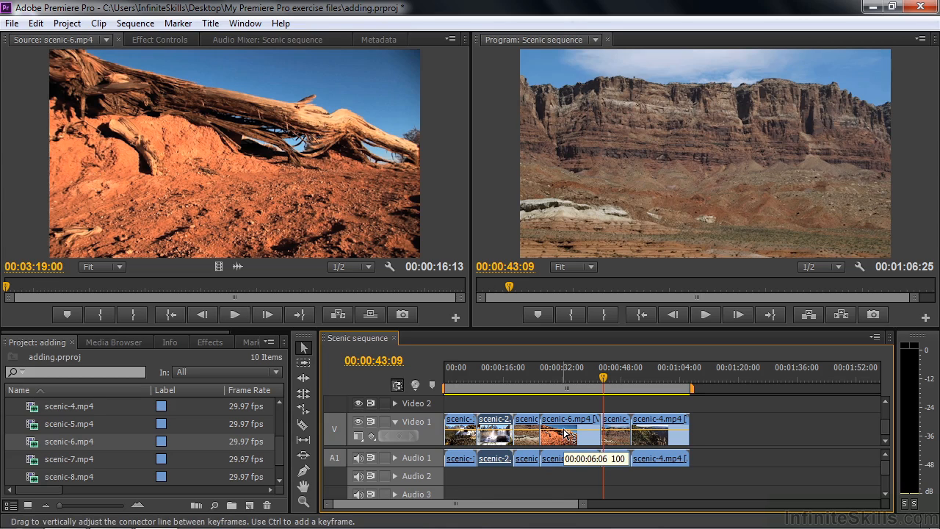
Undo the scenic-6 insert and instead overwrite scenic-5 with scenic-6.mp4, starting at the cut after scenic-2
key("ctrl+z")
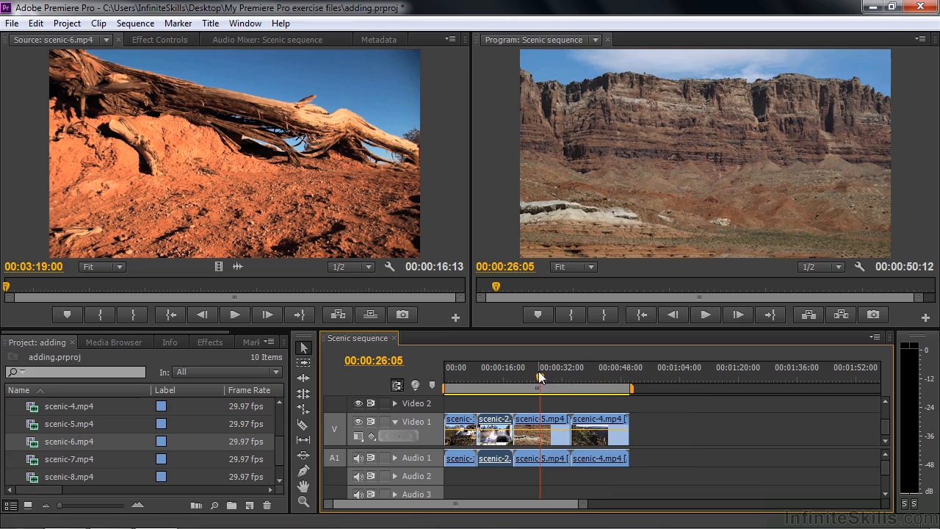
left_click(540, 380)
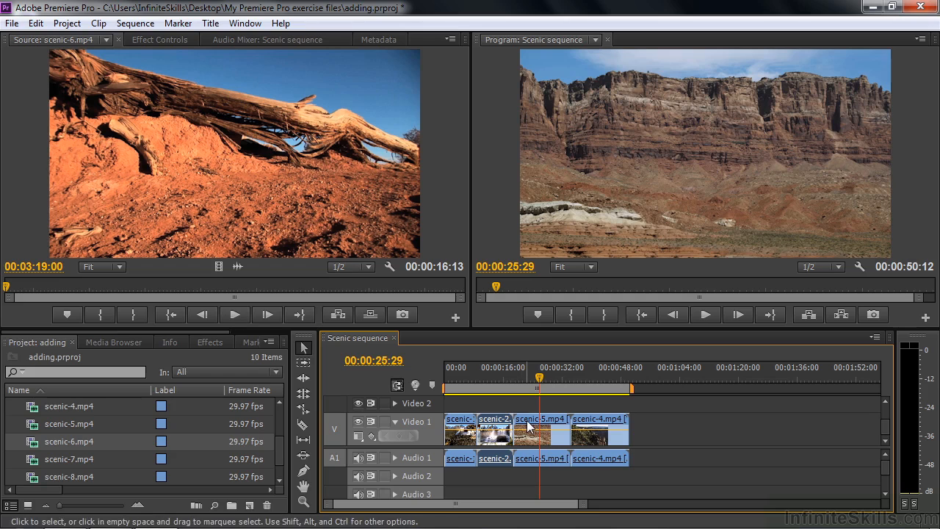
key("Up")
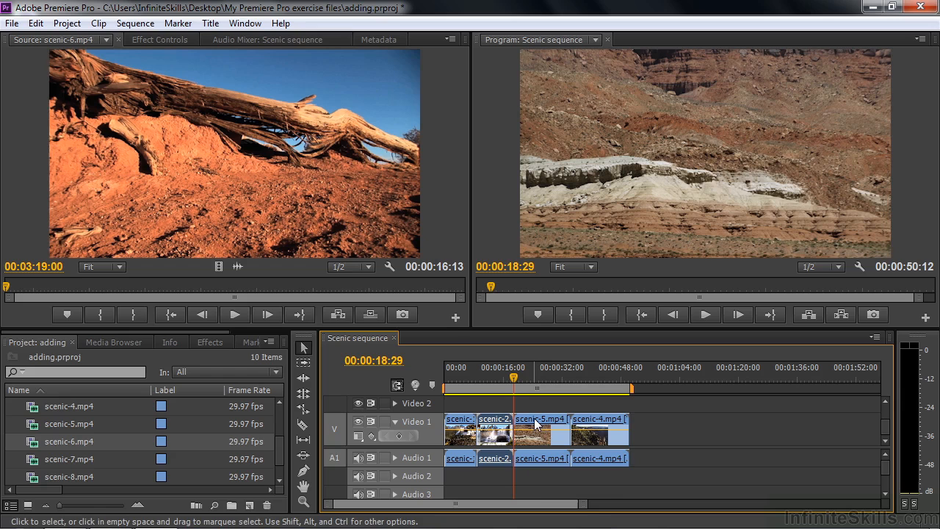
mouse_move(537, 442)
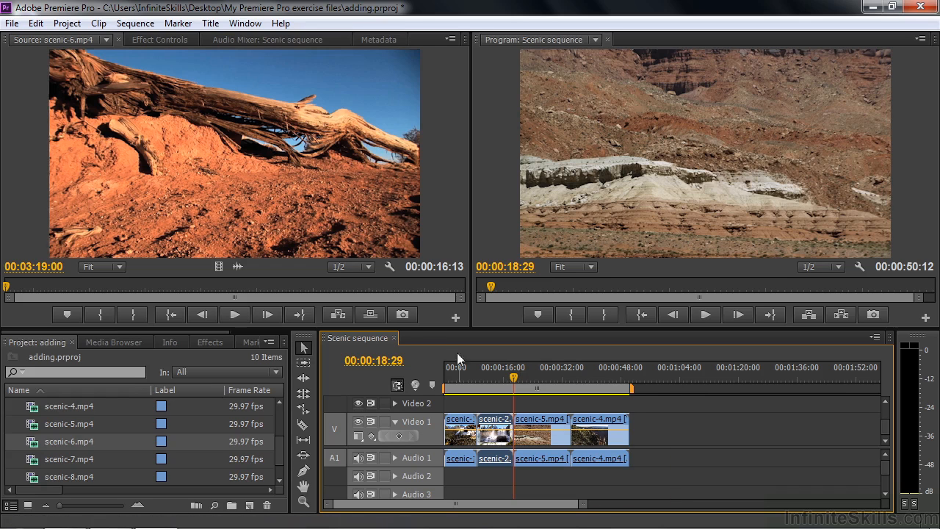
left_click(370, 315)
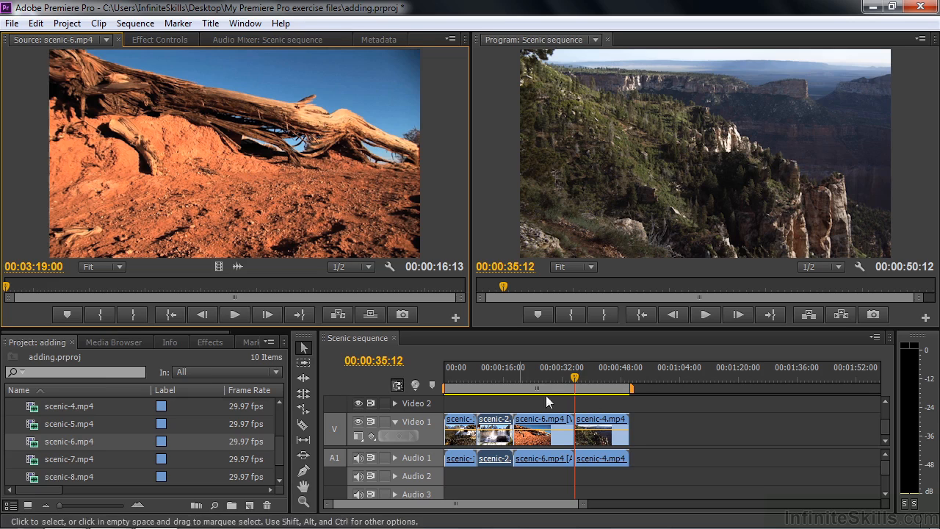
left_click_drag(575, 379, 585, 387)
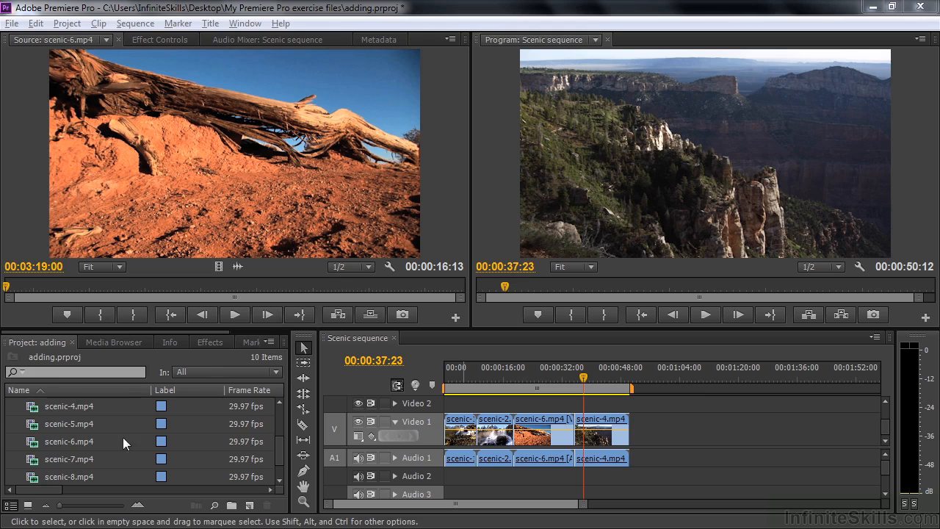
Overwrite the beginning of scenic-4 with scenic-7.mp4 straight from the project, starting at the cut after scenic-6, and scrub through it
left_click(38, 459)
left_click_drag(52, 485, 103, 505)
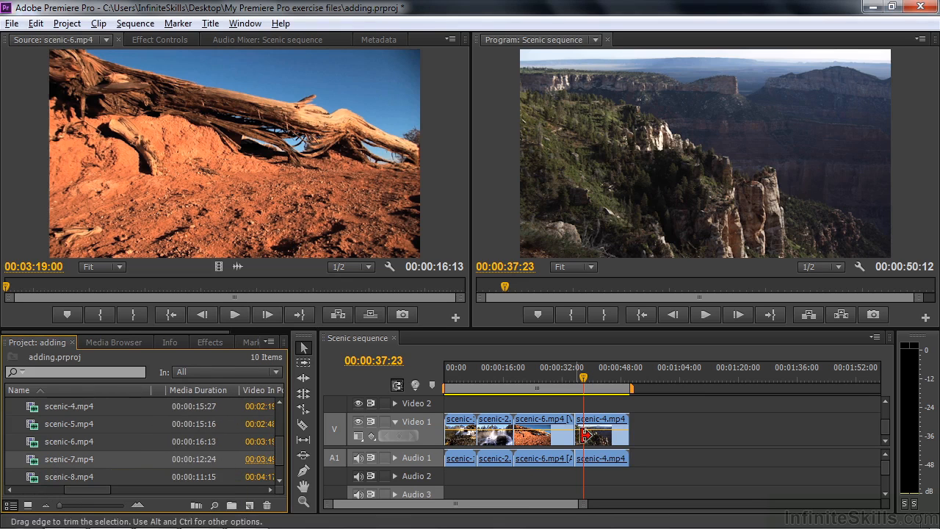
left_click_drag(98, 464, 585, 439)
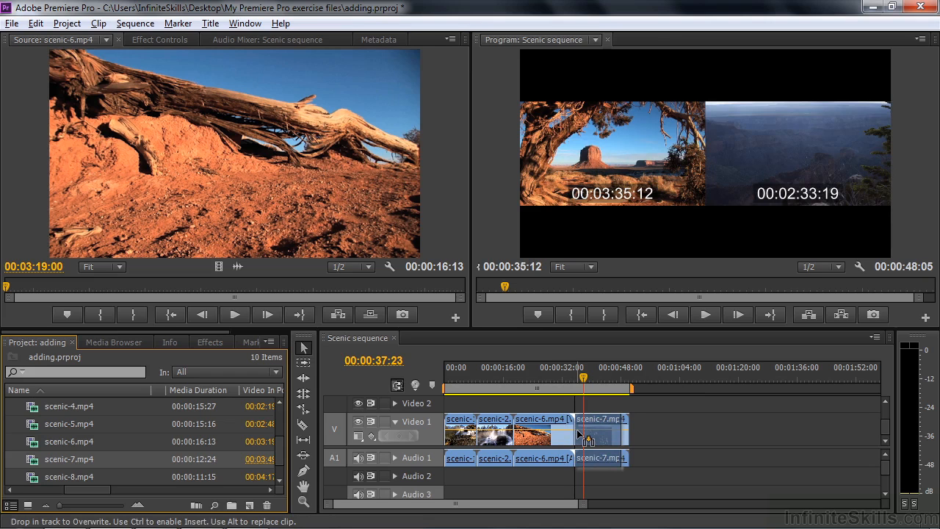
left_click_drag(586, 439, 586, 439)
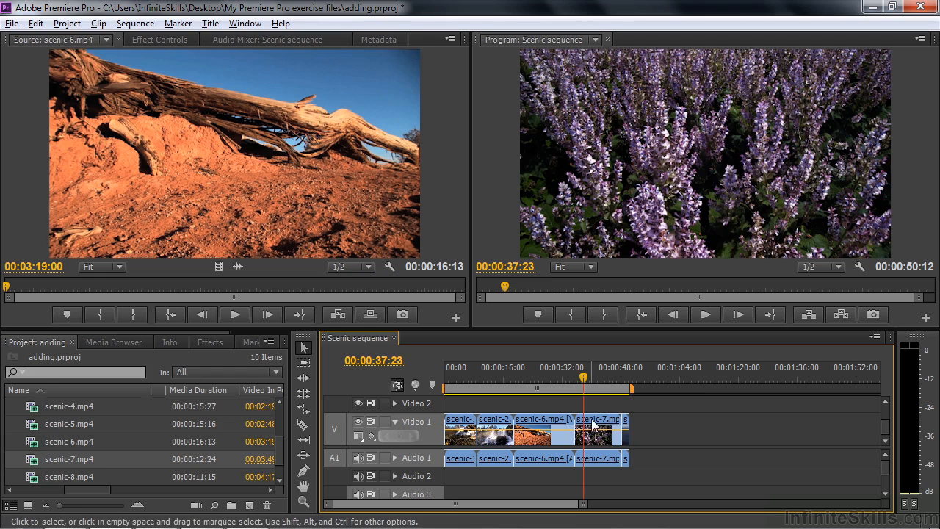
left_click_drag(583, 383, 600, 405)
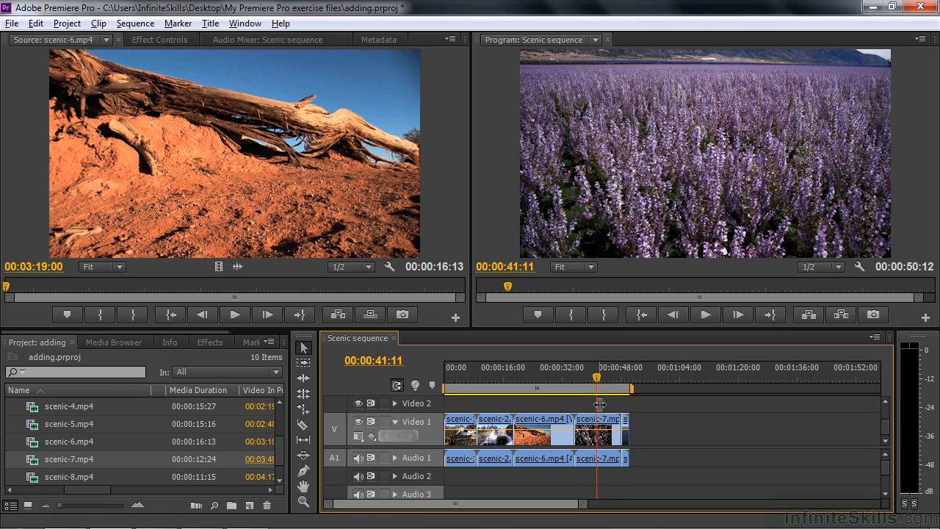